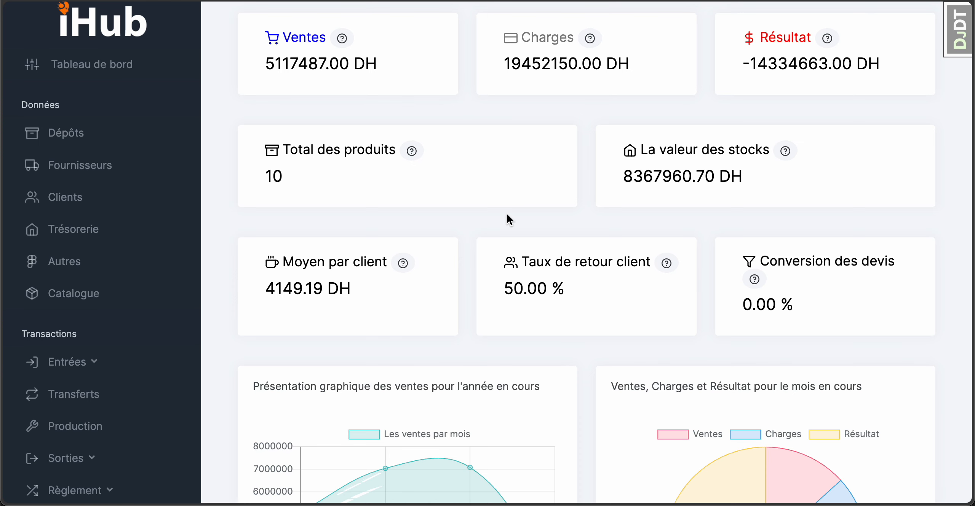
Step: Look over the dashboard indicators, the sales charts and the modules offered in the navigation, including the AI tools
{"action": "scroll", "coordinate": [506, 213], "scroll_direction": "down", "scroll_amount": 3}
{"action": "scroll", "coordinate": [507, 217], "scroll_direction": "up", "scroll_amount": 4}
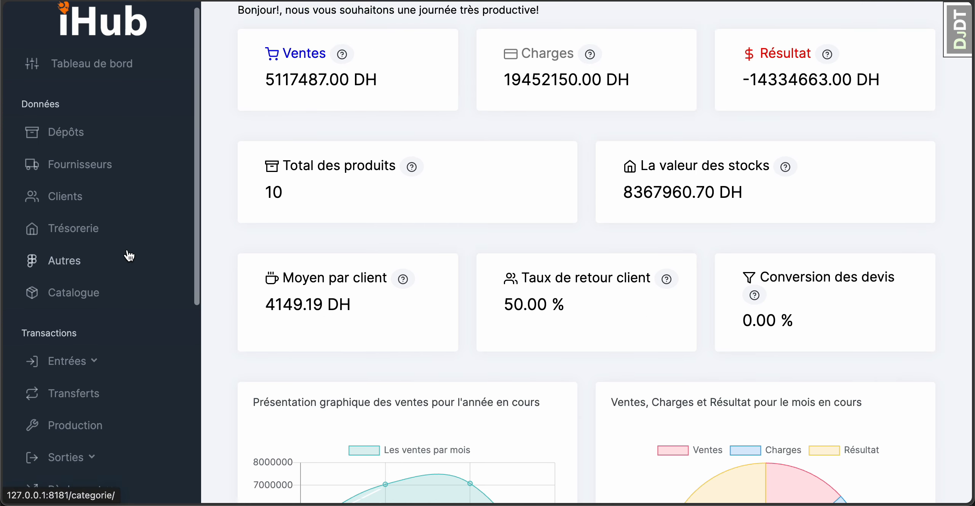
{"action": "scroll", "coordinate": [130, 257], "scroll_direction": "down", "scroll_amount": 3}
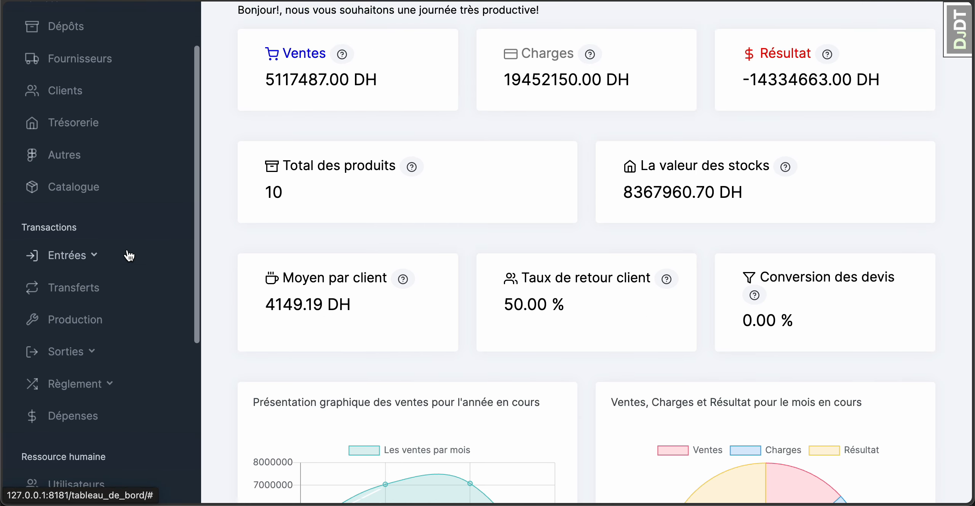
{"action": "scroll", "coordinate": [130, 256], "scroll_direction": "down", "scroll_amount": 1}
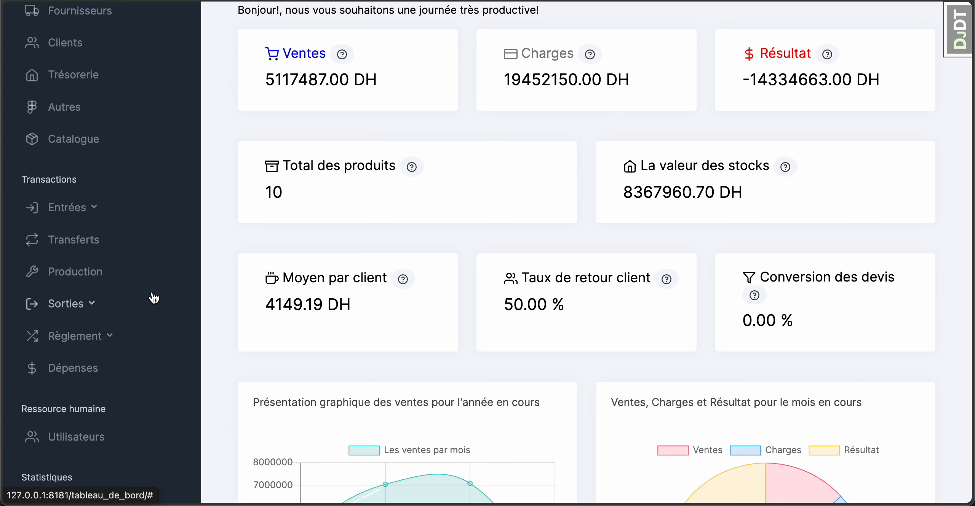
{"action": "scroll", "coordinate": [154, 297], "scroll_direction": "down", "scroll_amount": 6}
{"action": "scroll", "coordinate": [107, 301], "scroll_direction": "down", "scroll_amount": 2}
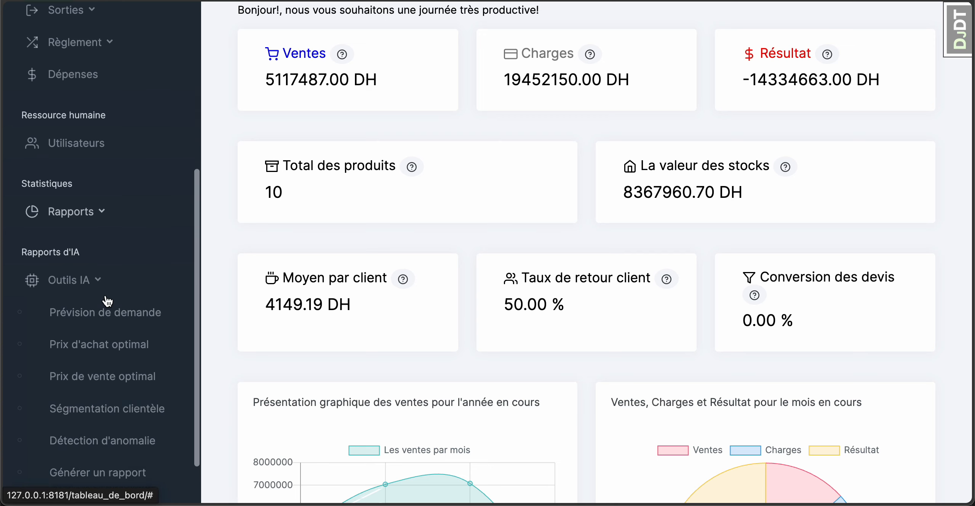
{"action": "scroll", "coordinate": [108, 301], "scroll_direction": "down", "scroll_amount": 1}
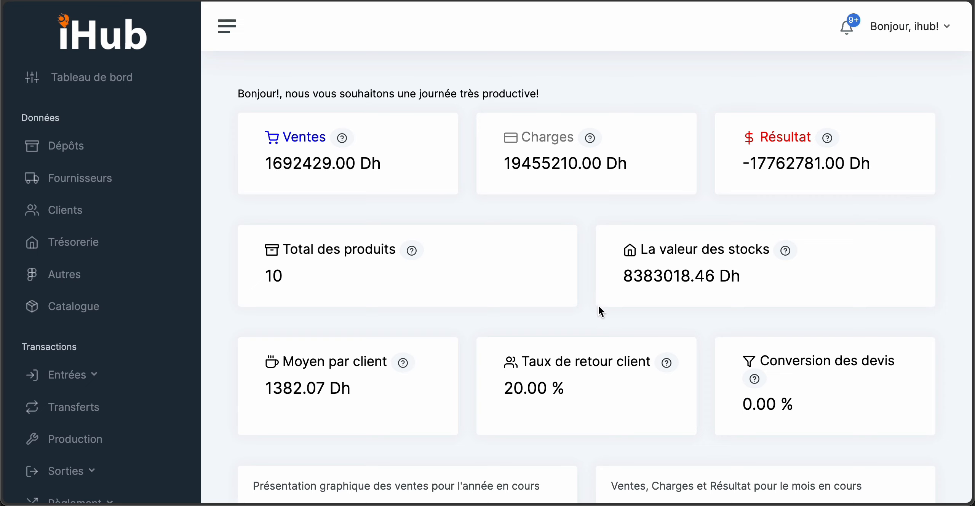
{"action": "scroll", "coordinate": [597, 302], "scroll_direction": "down", "scroll_amount": 2}
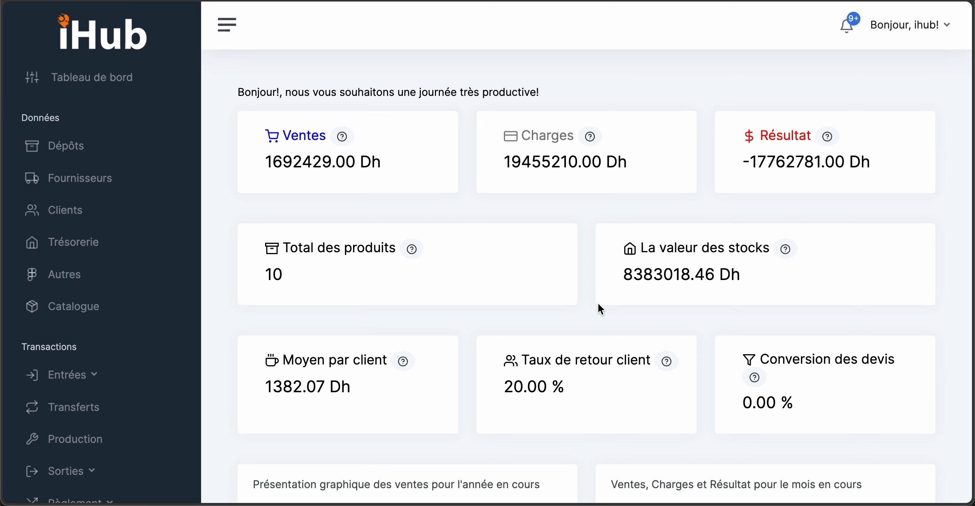
{"action": "scroll", "coordinate": [597, 304], "scroll_direction": "down", "scroll_amount": 1}
{"action": "scroll", "coordinate": [597, 303], "scroll_direction": "up", "scroll_amount": 1}
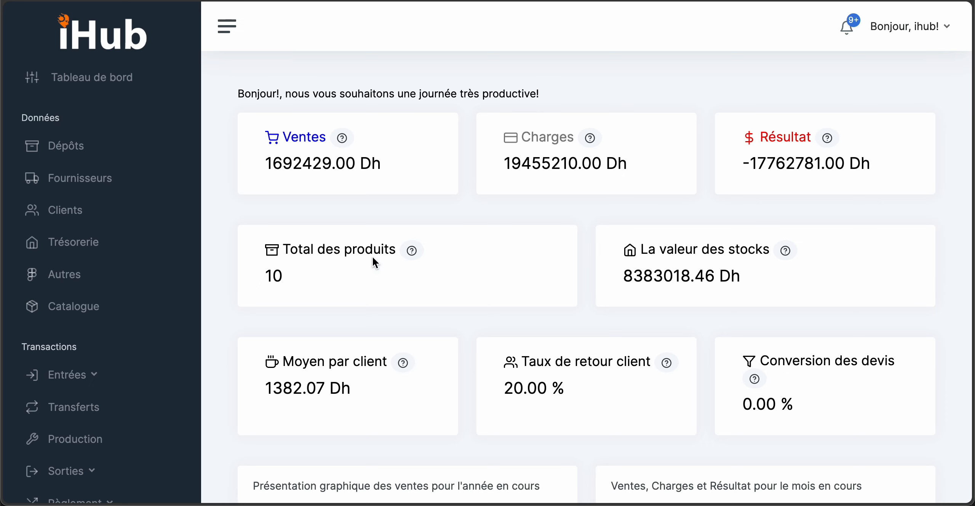
Step: Start a new sale in the Ventes section of Sorties and enter its reference number
{"action": "scroll", "coordinate": [59, 380], "scroll_direction": "down", "scroll_amount": 7}
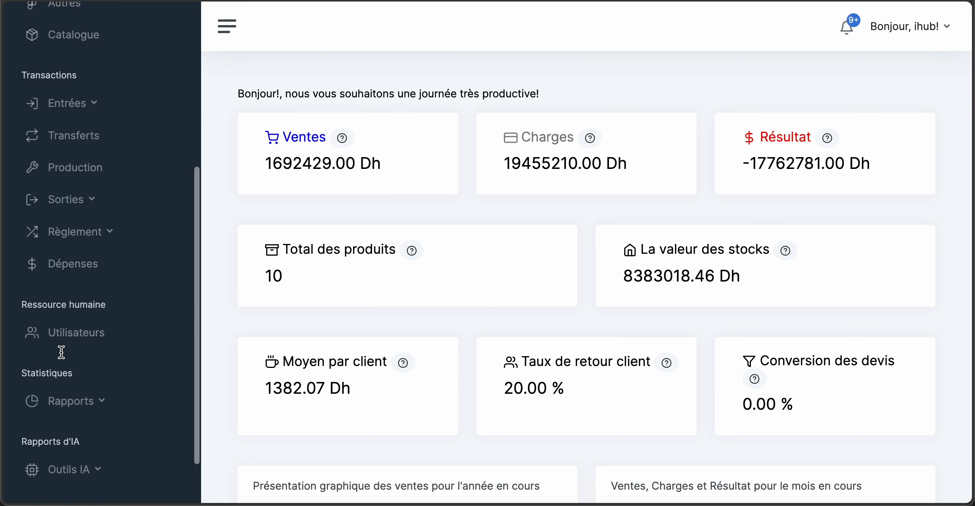
{"action": "left_click", "coordinate": [81, 203]}
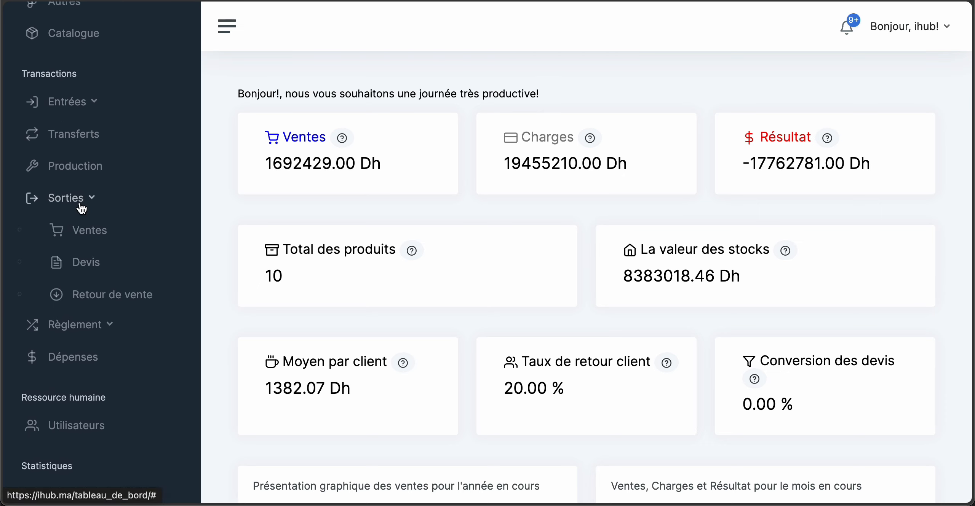
{"action": "left_click", "coordinate": [106, 231]}
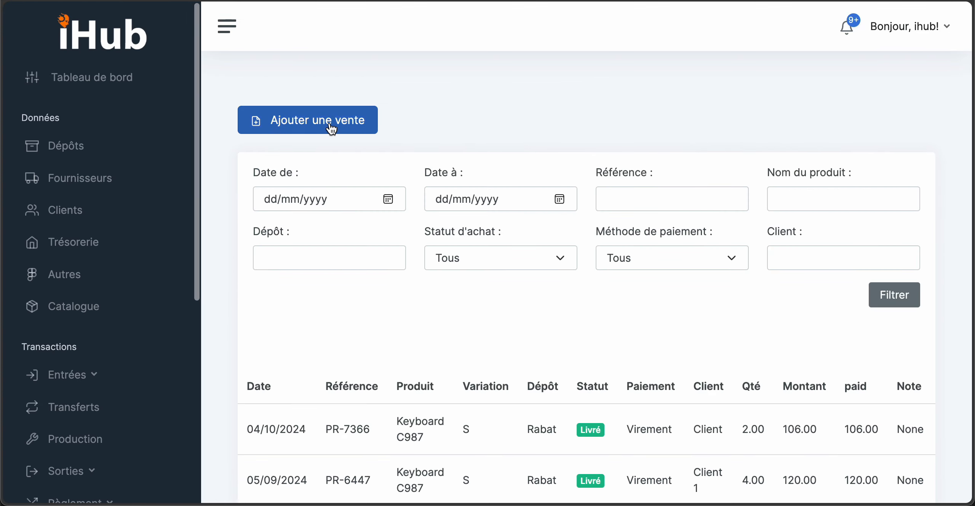
{"action": "left_click", "coordinate": [330, 124]}
{"action": "left_click", "coordinate": [389, 114]}
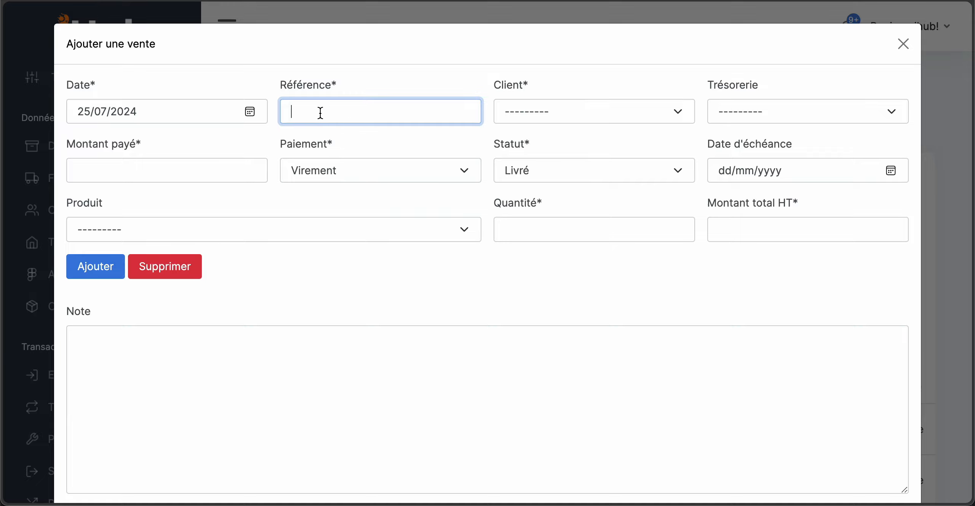
{"action": "type", "text": "7777"}
Step: Select the sale's client, set Trésorerie to CIH - Banque and enter 65 as Montant payé
{"action": "left_click", "coordinate": [590, 107]}
{"action": "left_click", "coordinate": [627, 181]}
{"action": "left_click", "coordinate": [721, 111]}
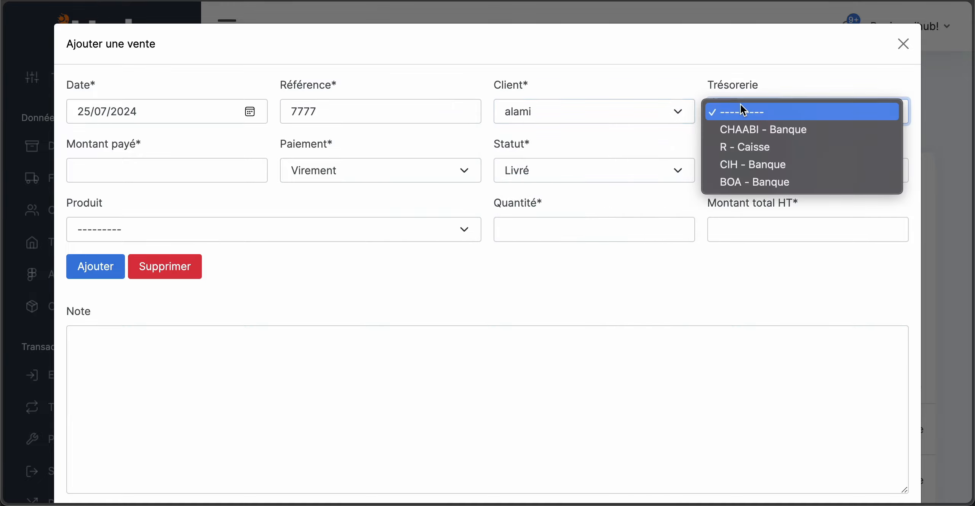
{"action": "left_click", "coordinate": [755, 165]}
{"action": "left_click", "coordinate": [135, 169]}
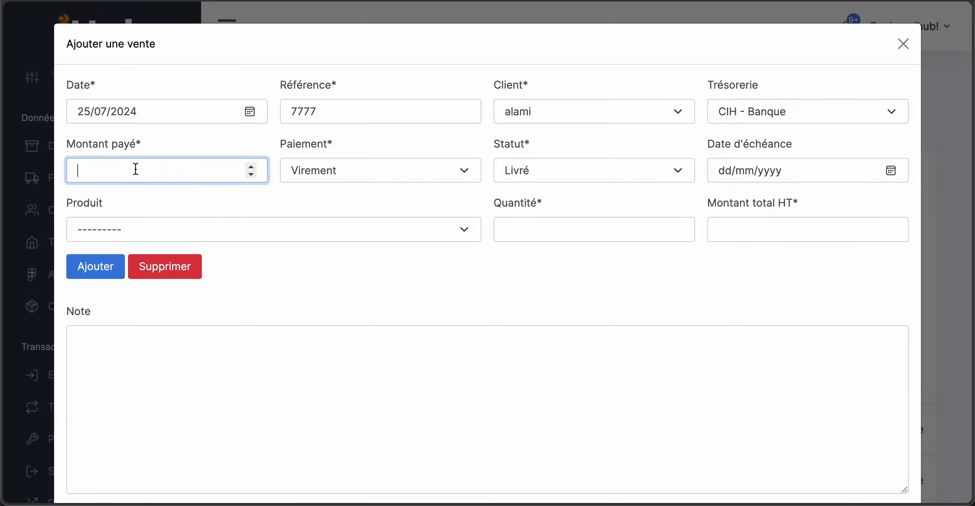
{"action": "type", "text": "65"}
Step: Choose Keyboard C987 - S - Rabat with Quantité 1 and Montant total HT 65, and save the sale
{"action": "left_click", "coordinate": [382, 230]}
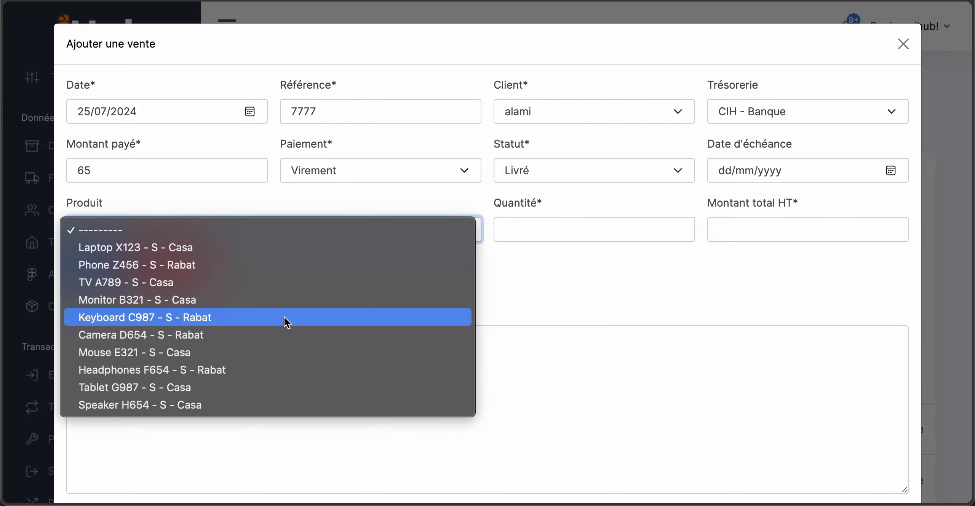
{"action": "left_click", "coordinate": [256, 317]}
{"action": "left_click", "coordinate": [553, 227]}
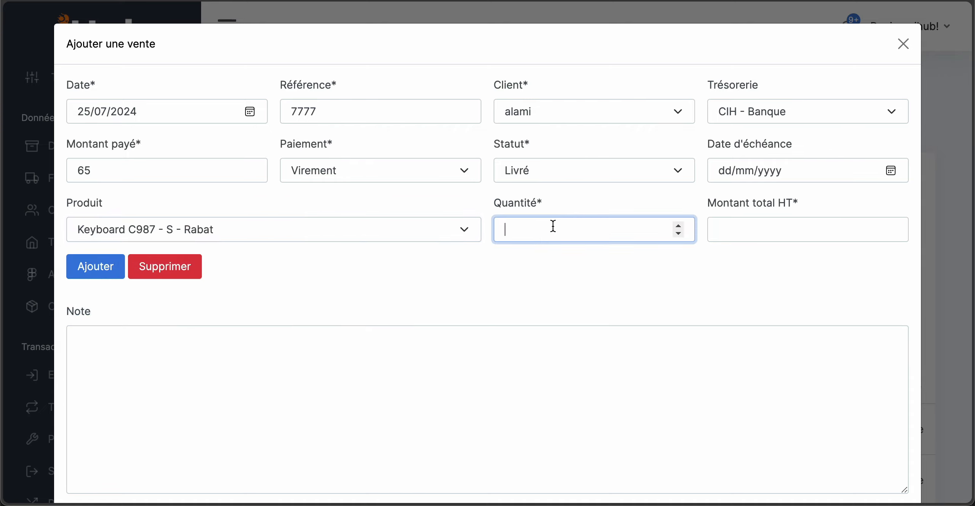
{"action": "type", "text": "1"}
{"action": "left_click", "coordinate": [790, 223]}
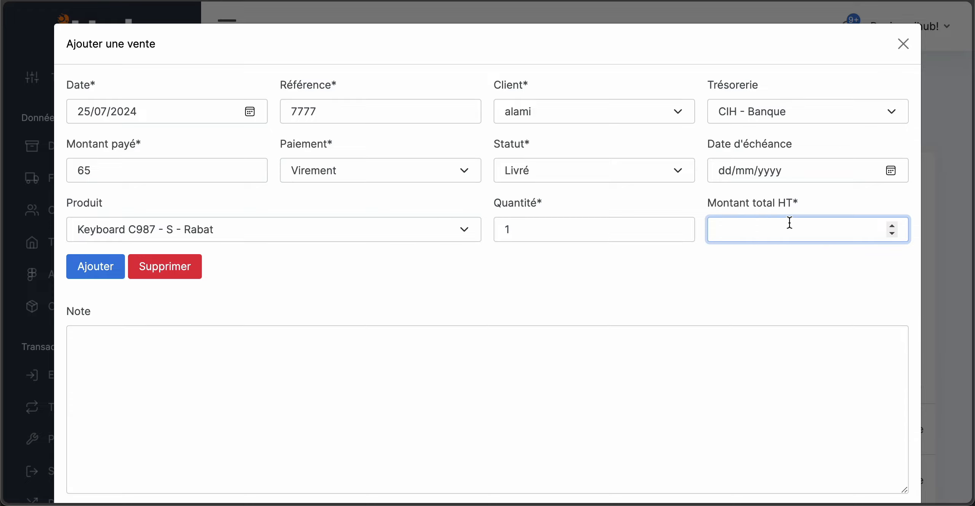
{"action": "type", "text": "65"}
{"action": "scroll", "coordinate": [735, 288], "scroll_direction": "down", "scroll_amount": 1}
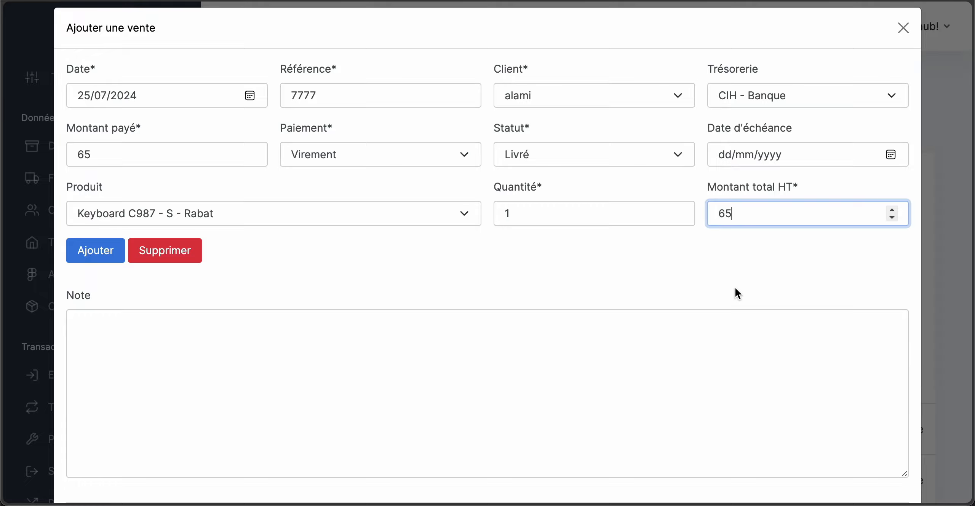
{"action": "scroll", "coordinate": [737, 291], "scroll_direction": "down", "scroll_amount": 5}
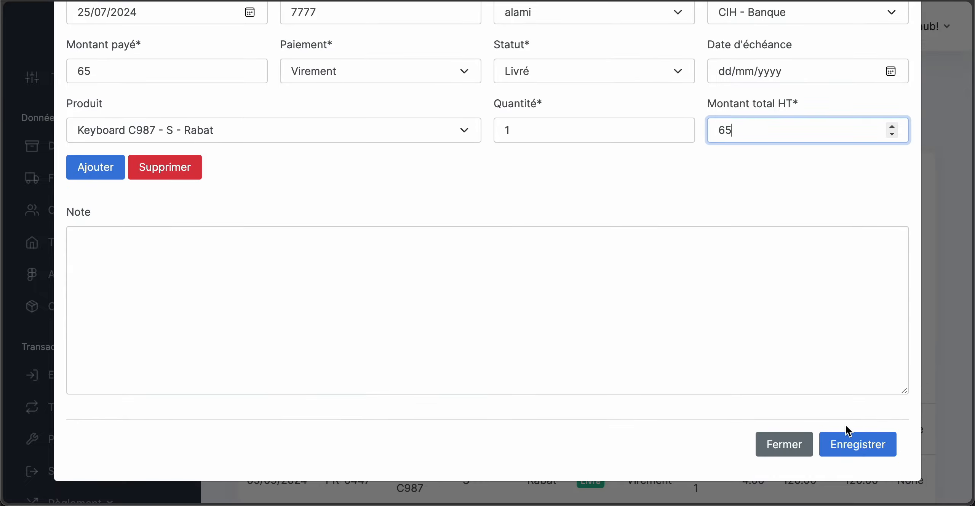
{"action": "left_click", "coordinate": [848, 445]}
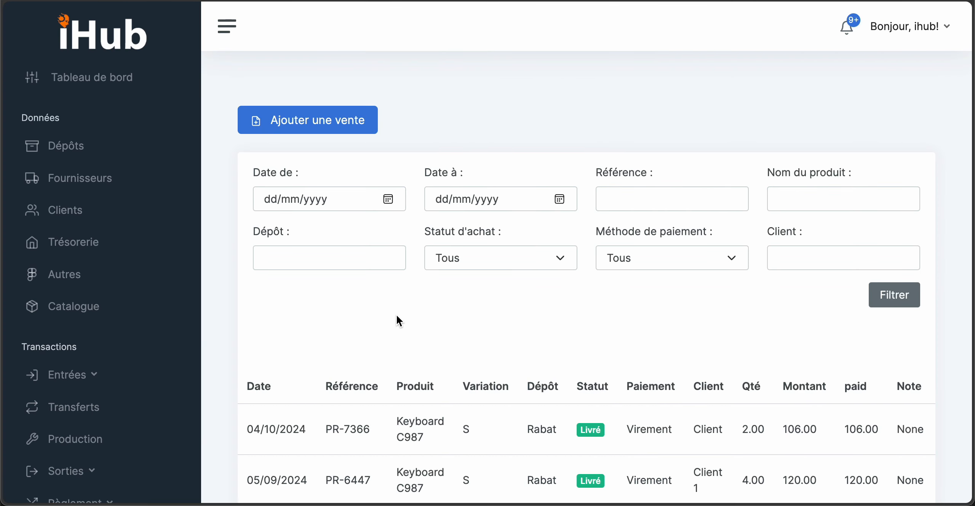
Step: Open the Détection d'anomalie report among the AI tools to check the recorded transactions
{"action": "scroll", "coordinate": [126, 371], "scroll_direction": "down", "scroll_amount": 8}
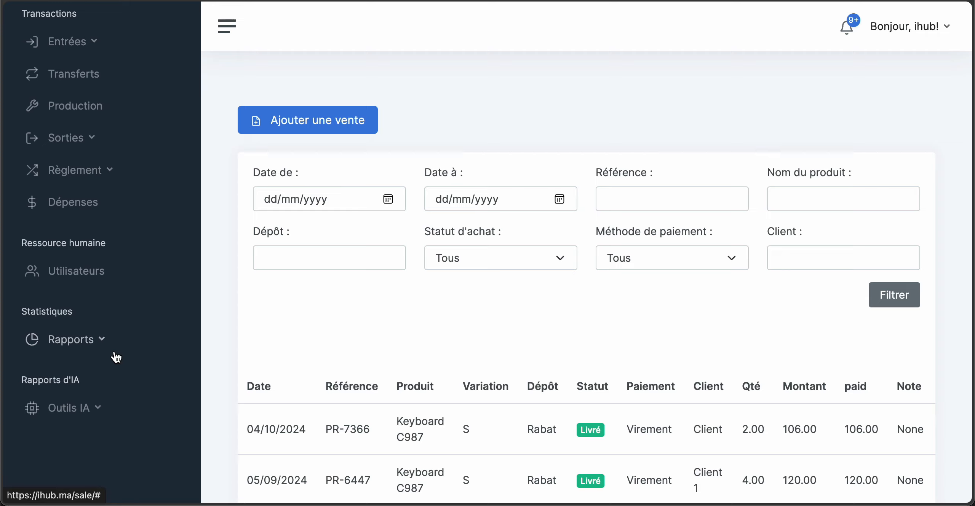
{"action": "left_click", "coordinate": [79, 414]}
{"action": "scroll", "coordinate": [122, 444], "scroll_direction": "down", "scroll_amount": 4}
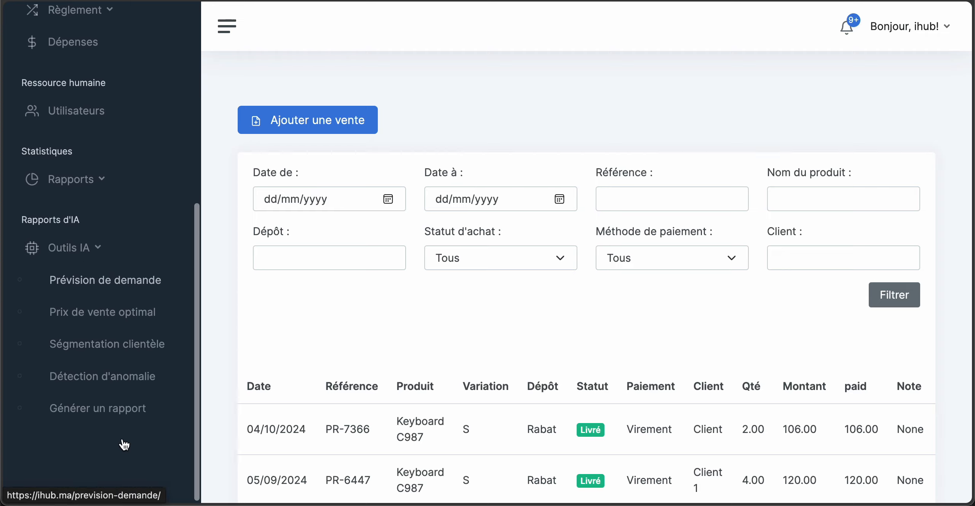
{"action": "left_click", "coordinate": [114, 381]}
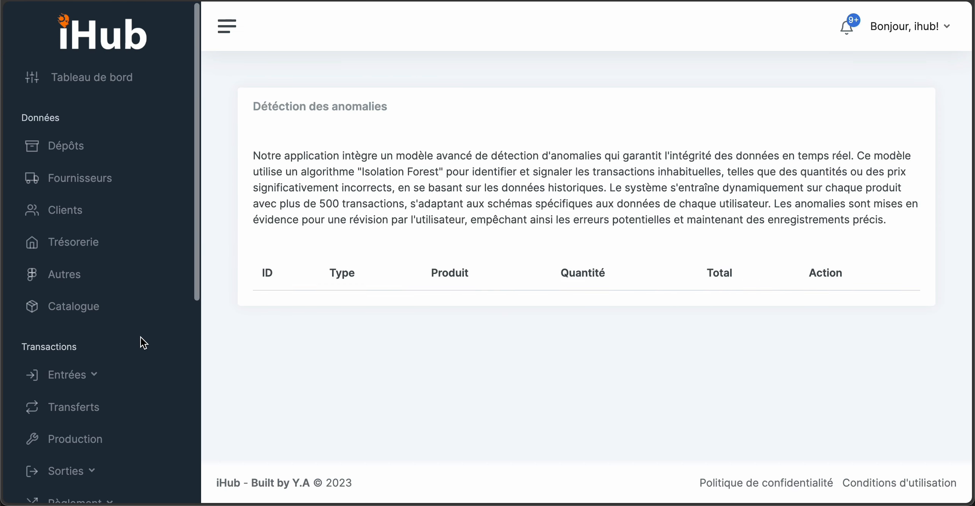
Step: Return to Ventes and start another sale with the same reference number as the previous one
{"action": "scroll", "coordinate": [88, 354], "scroll_direction": "down", "scroll_amount": 1}
{"action": "scroll", "coordinate": [88, 353], "scroll_direction": "down", "scroll_amount": 5}
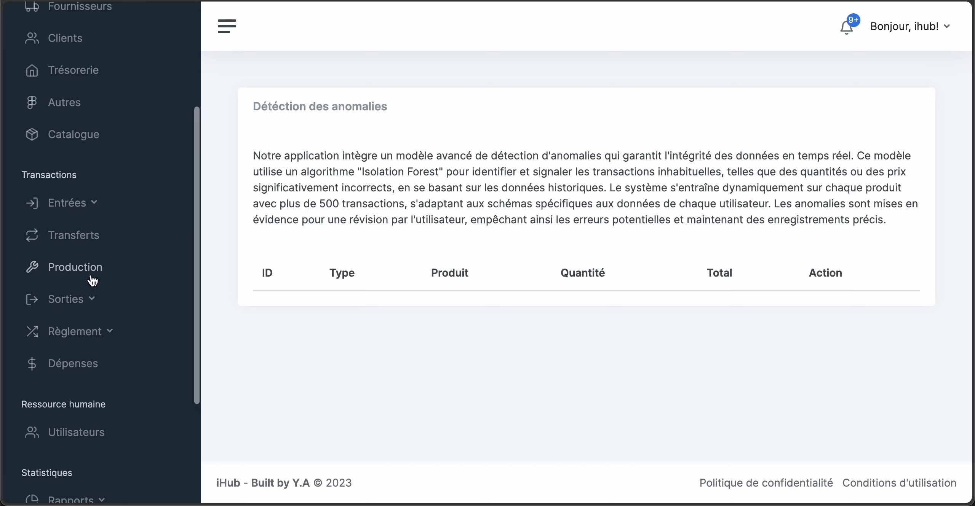
{"action": "left_click", "coordinate": [92, 296]}
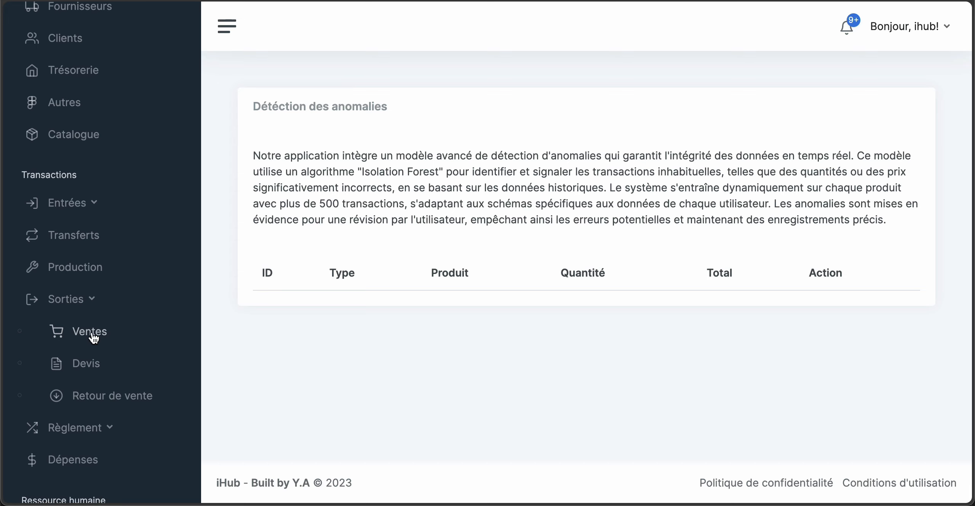
{"action": "left_click", "coordinate": [91, 333]}
{"action": "left_click", "coordinate": [318, 123]}
{"action": "left_click", "coordinate": [377, 117]}
{"action": "type", "text": "7777"}
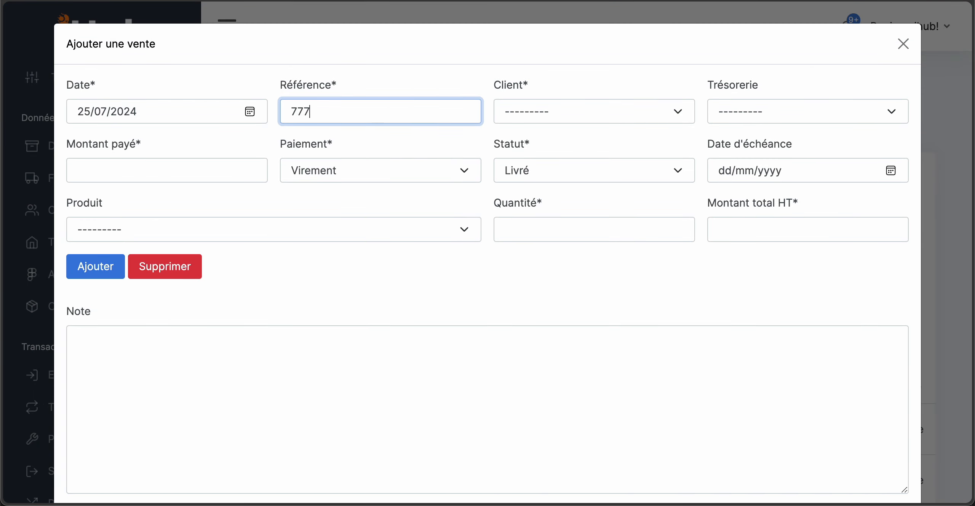
Step: Pick the same client as in the previous sale, CIH - Banque as Trésorerie and 65 as Montant payé
{"action": "left_click", "coordinate": [556, 111]}
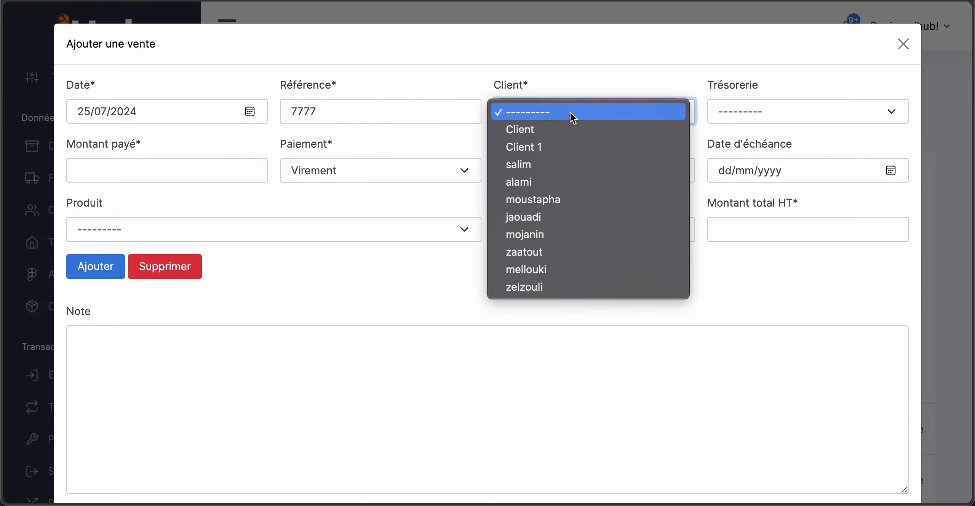
{"action": "left_click", "coordinate": [601, 183]}
{"action": "left_click", "coordinate": [756, 112]}
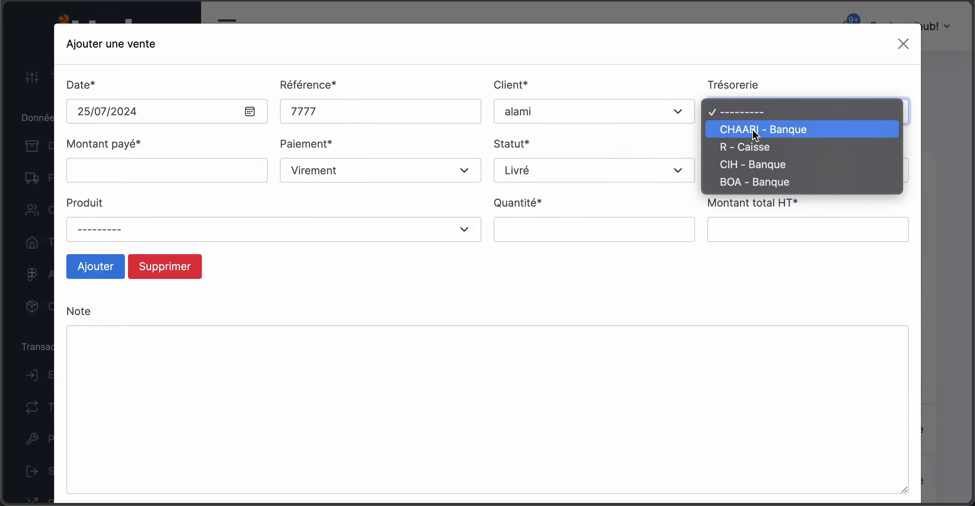
{"action": "left_click", "coordinate": [746, 160]}
{"action": "left_click", "coordinate": [193, 176]}
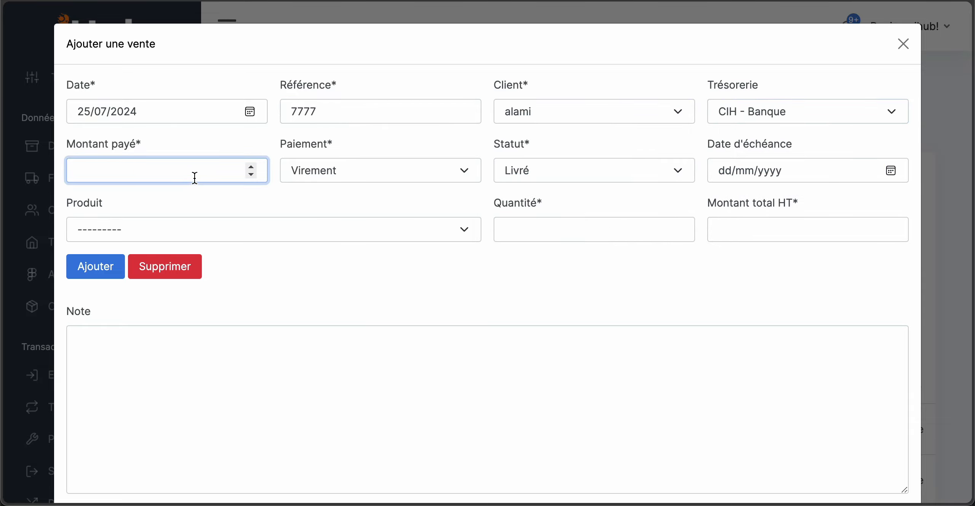
{"action": "type", "text": "65"}
Step: Choose Keyboard C987 - S - Rabat with Quantité 1, enter the abnormal Montant total HT of 655, and save the sale
{"action": "left_click", "coordinate": [332, 232]}
{"action": "left_click", "coordinate": [217, 322]}
{"action": "left_click", "coordinate": [589, 228]}
{"action": "type", "text": "1"}
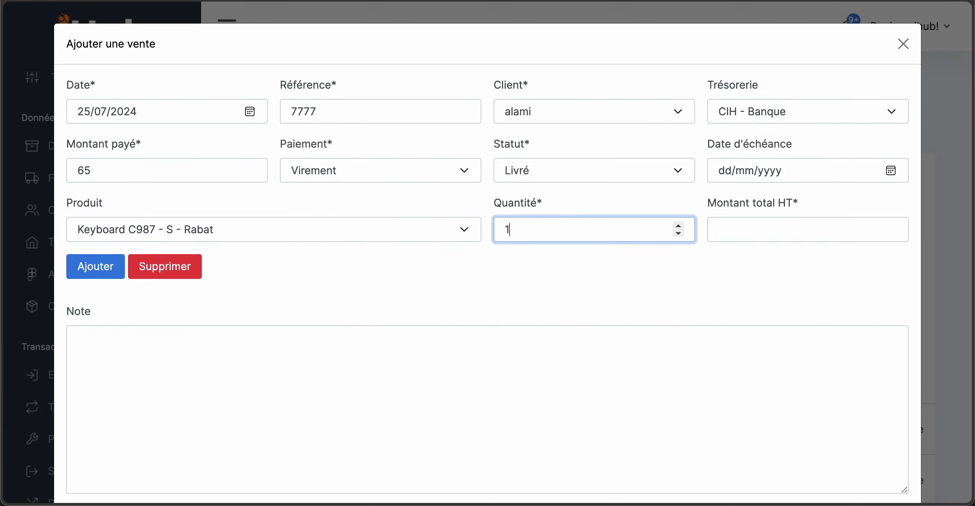
{"action": "left_click", "coordinate": [792, 232]}
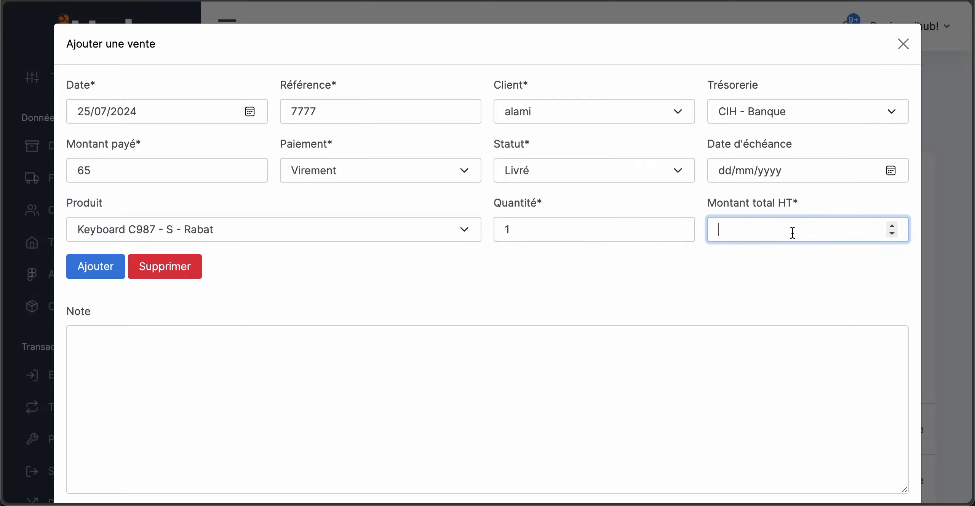
{"action": "type", "text": "655"}
{"action": "scroll", "coordinate": [653, 289], "scroll_direction": "down", "scroll_amount": 3}
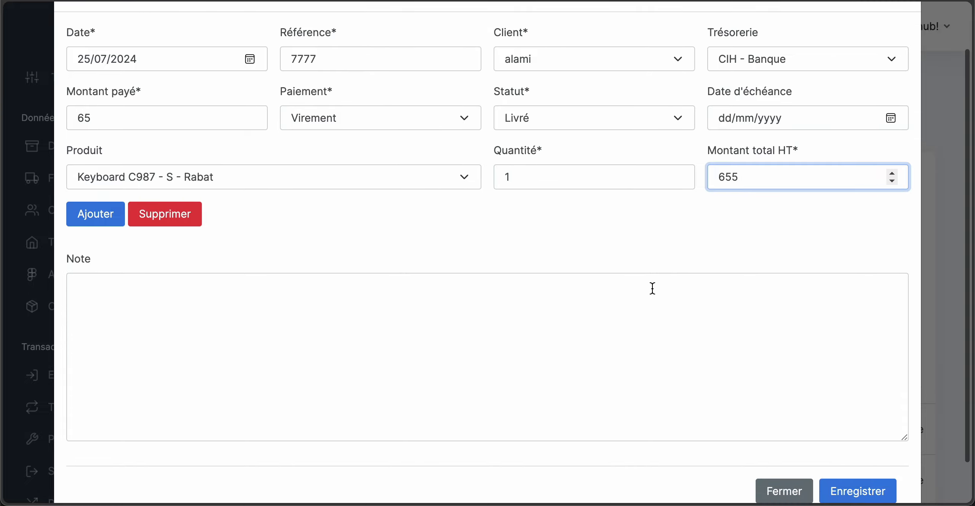
{"action": "scroll", "coordinate": [652, 288], "scroll_direction": "up", "scroll_amount": 1}
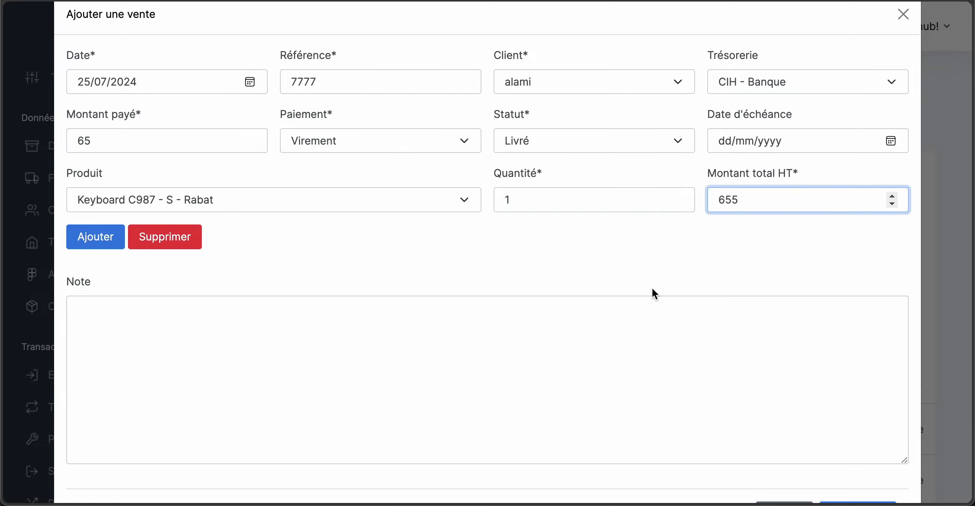
{"action": "scroll", "coordinate": [731, 300], "scroll_direction": "down", "scroll_amount": 4}
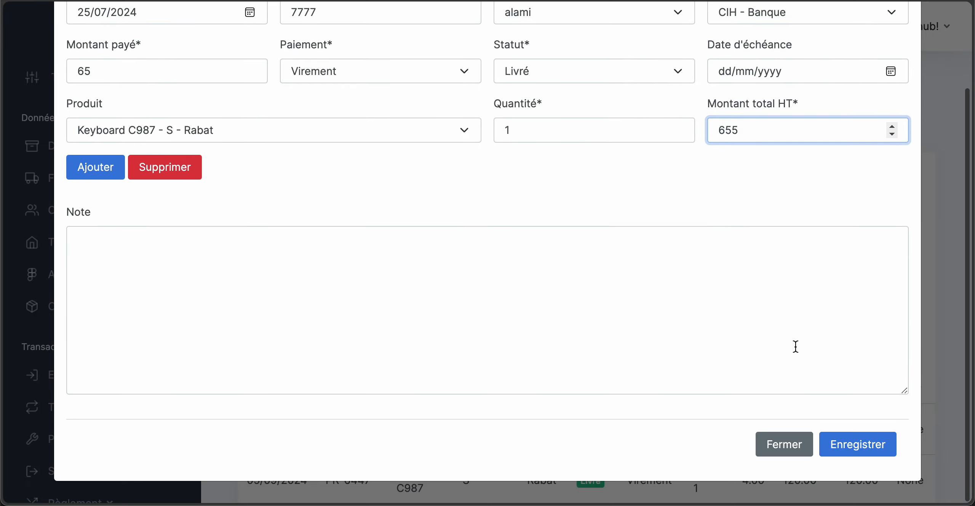
{"action": "left_click", "coordinate": [856, 441]}
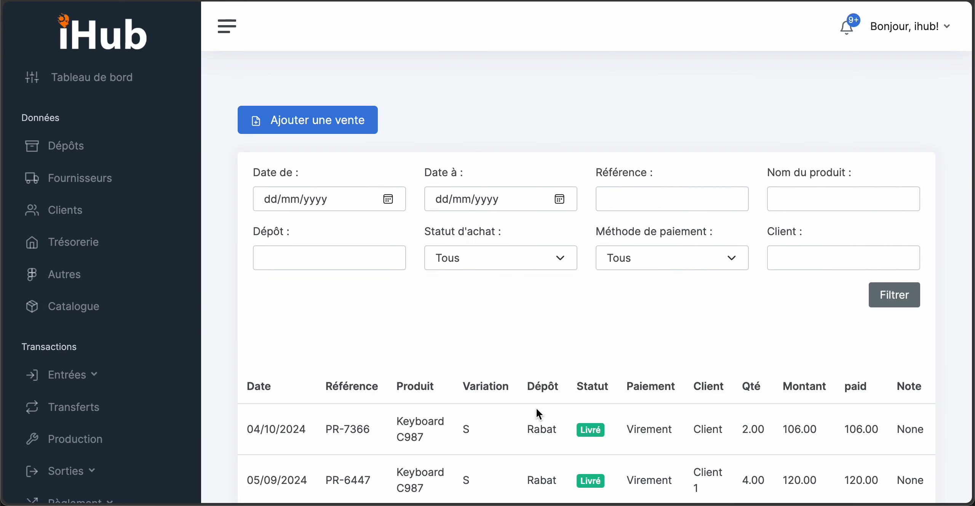
Step: Check the Détection d'anomalie report again and view the actions available for the Keyboard C987 sale, without applying any
{"action": "scroll", "coordinate": [59, 407], "scroll_direction": "down", "scroll_amount": 8}
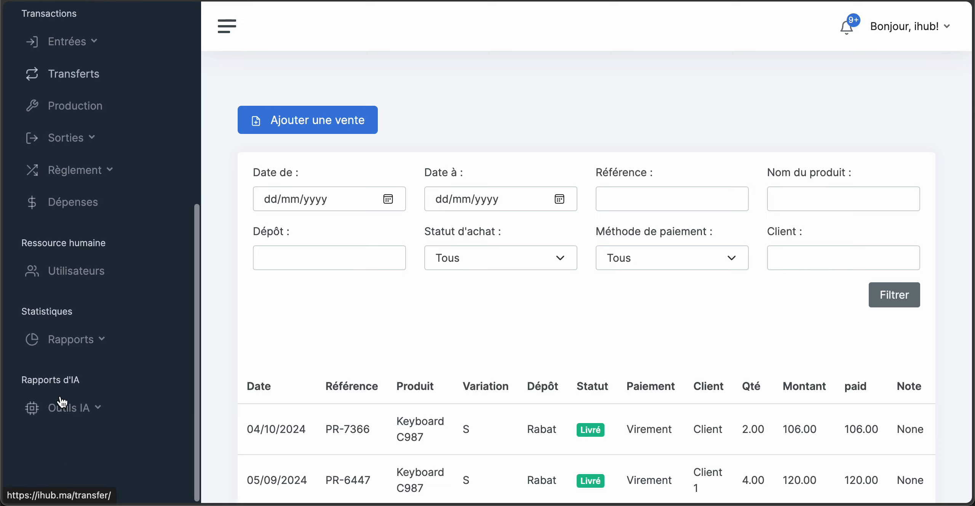
{"action": "left_click", "coordinate": [89, 409]}
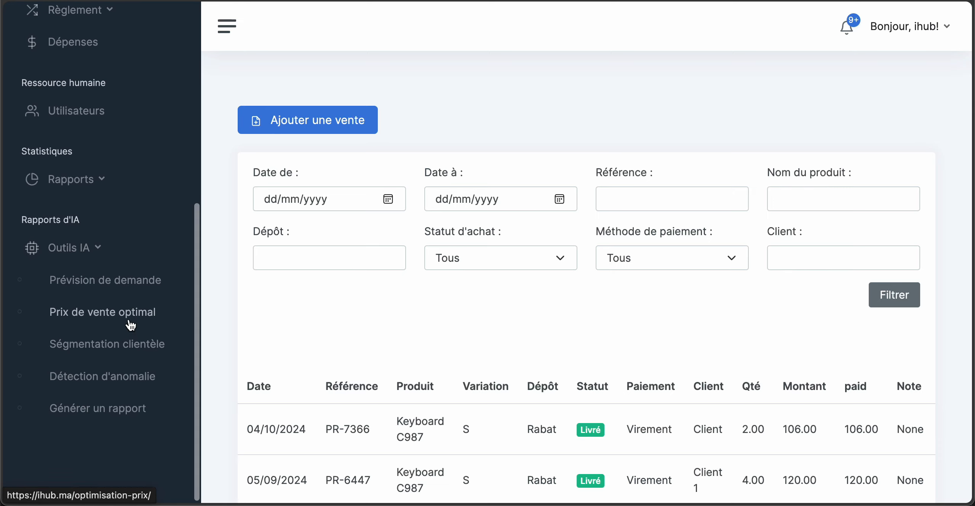
{"action": "left_click", "coordinate": [110, 380]}
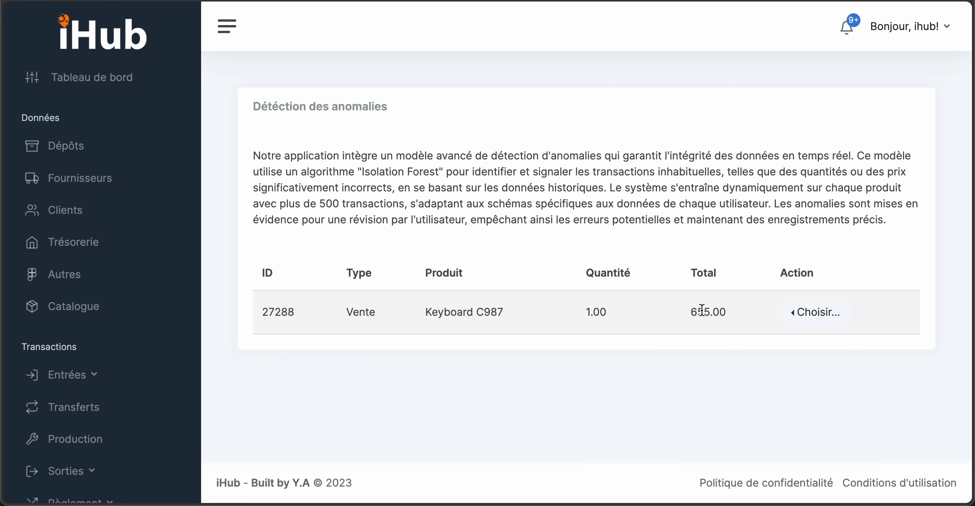
{"action": "left_click", "coordinate": [822, 321]}
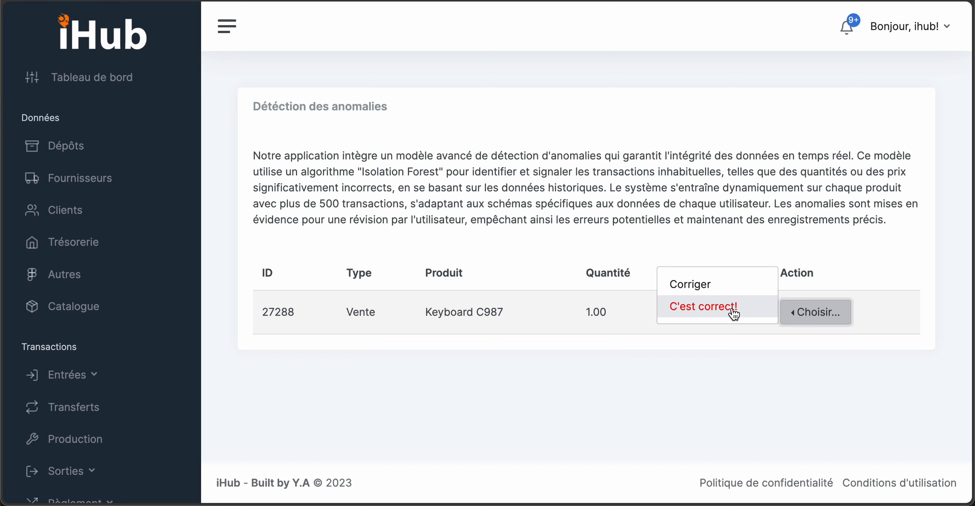
{"action": "left_click", "coordinate": [728, 363]}
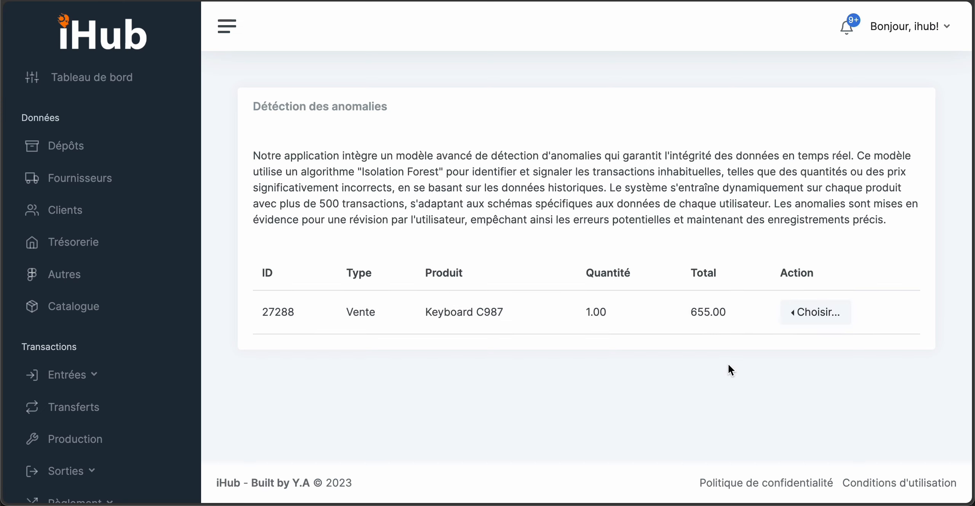